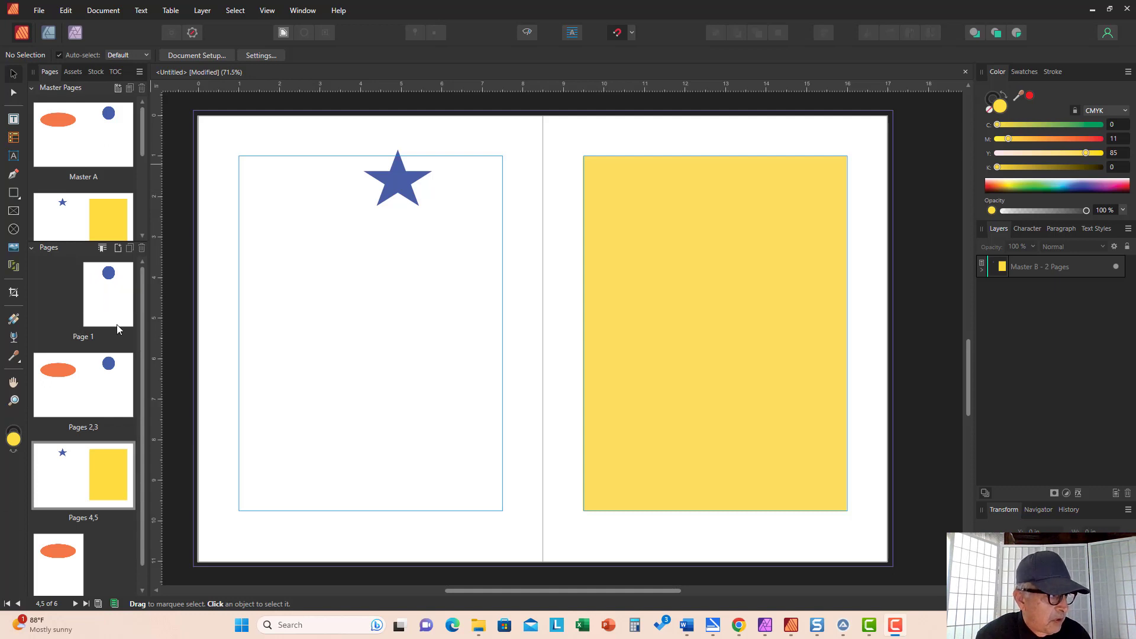
- Draw a yellow five-pointed star about 1.3 in wide near the top of page 4, beside the blue star
left_click(19, 198)
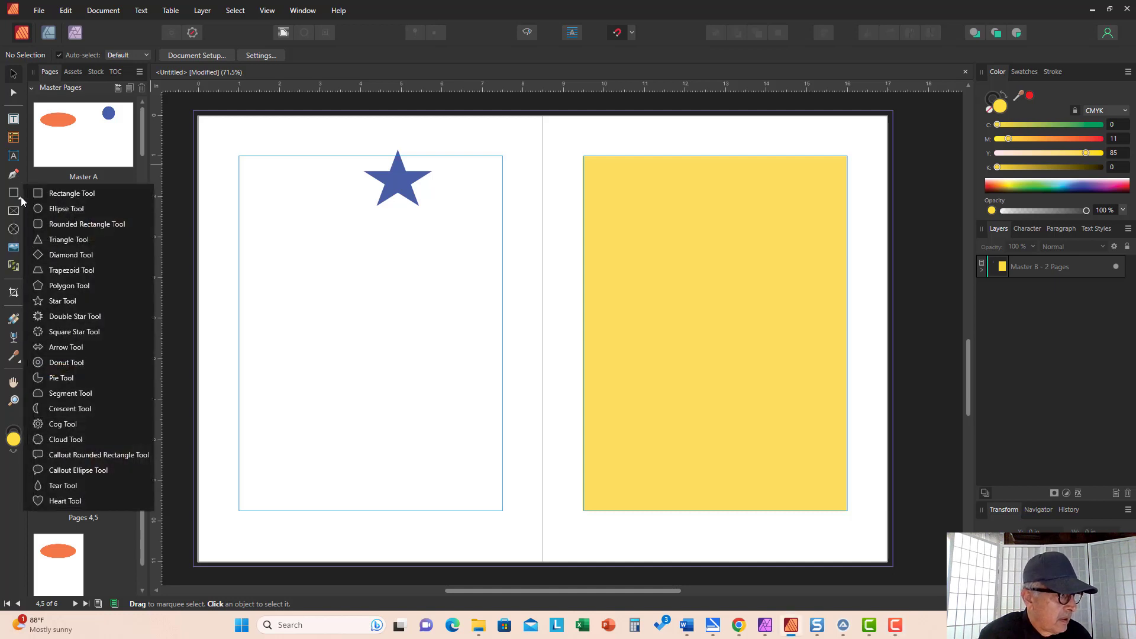
left_click(39, 302)
left_click_drag(286, 148, 340, 212)
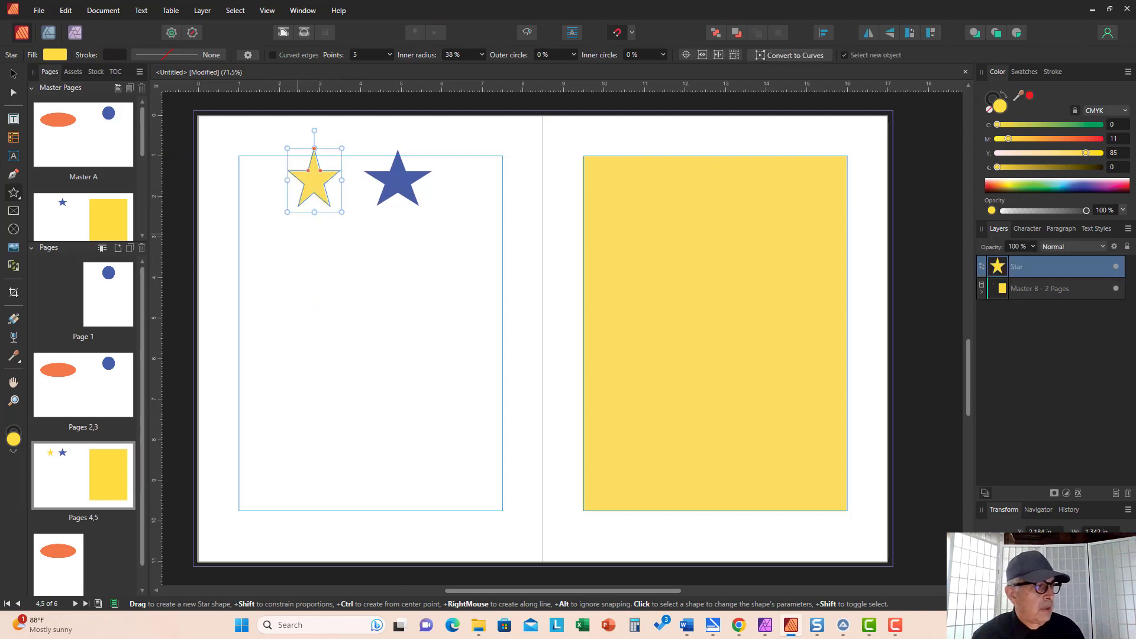
- Shrink the yellow star to about 0.8 in wide and rotate it, and try to select the blue star beside it
left_click(13, 73)
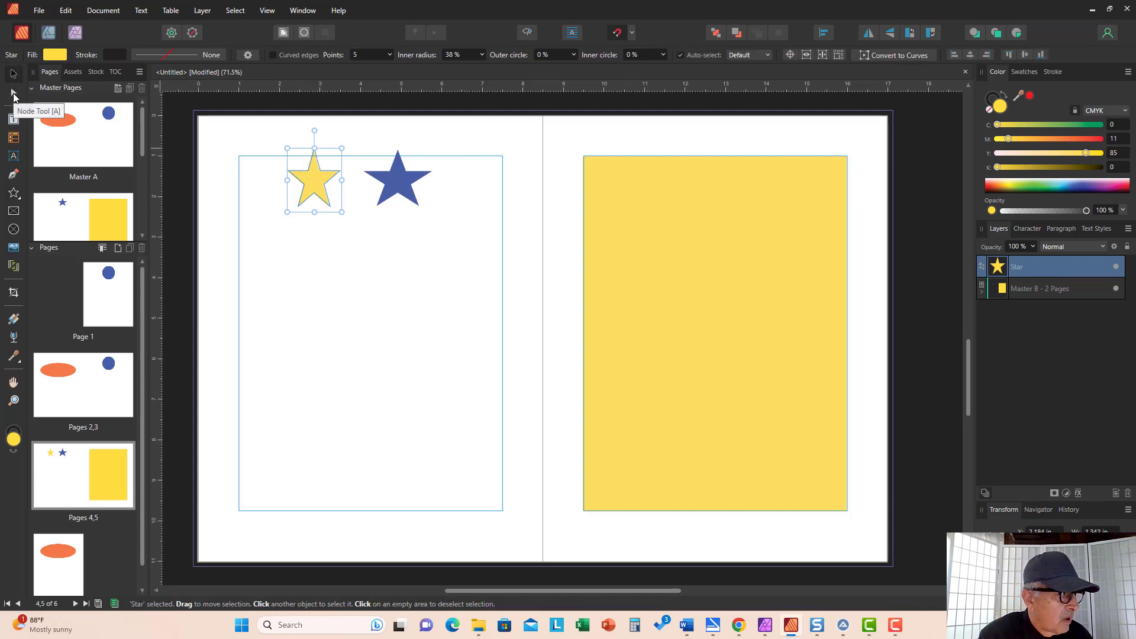
left_click(14, 95)
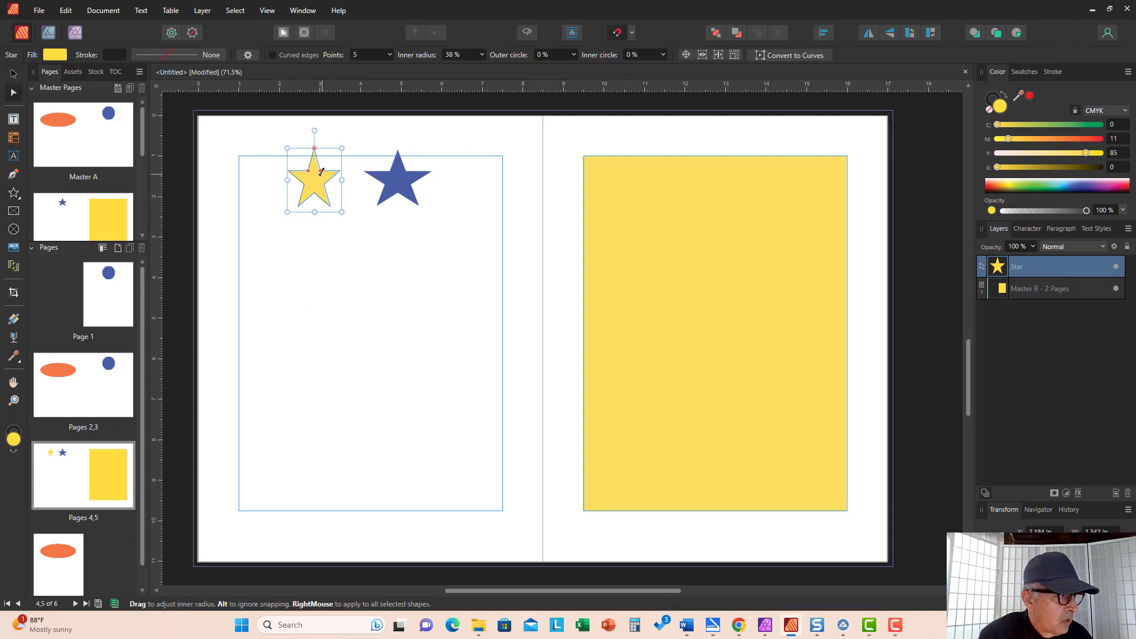
left_click_drag(320, 170, 319, 227)
key("v")
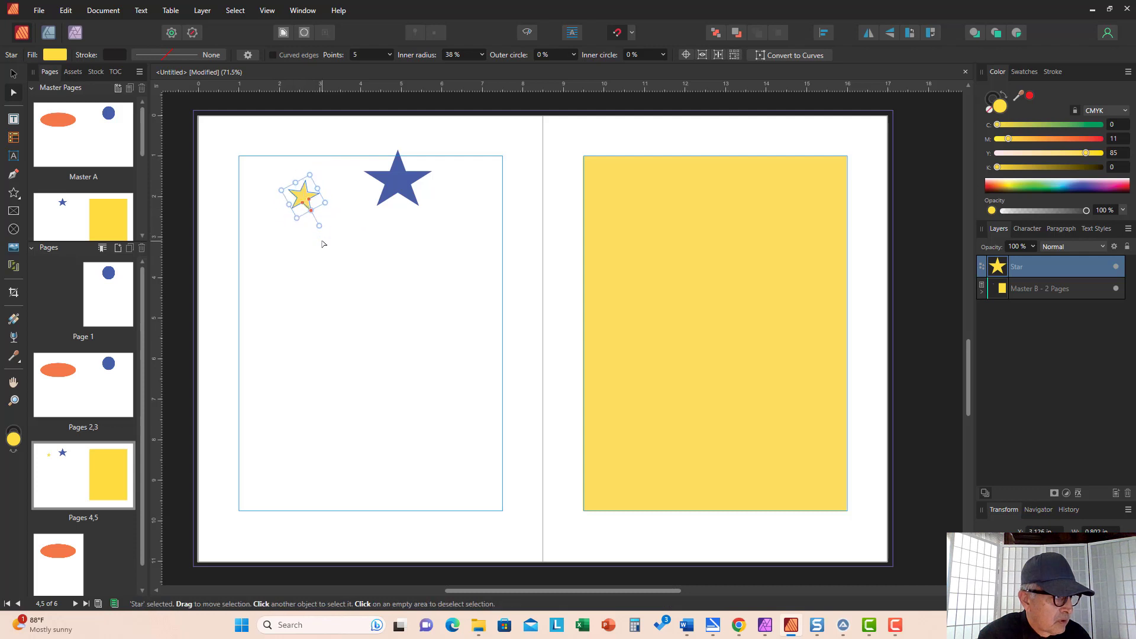
left_click(16, 76)
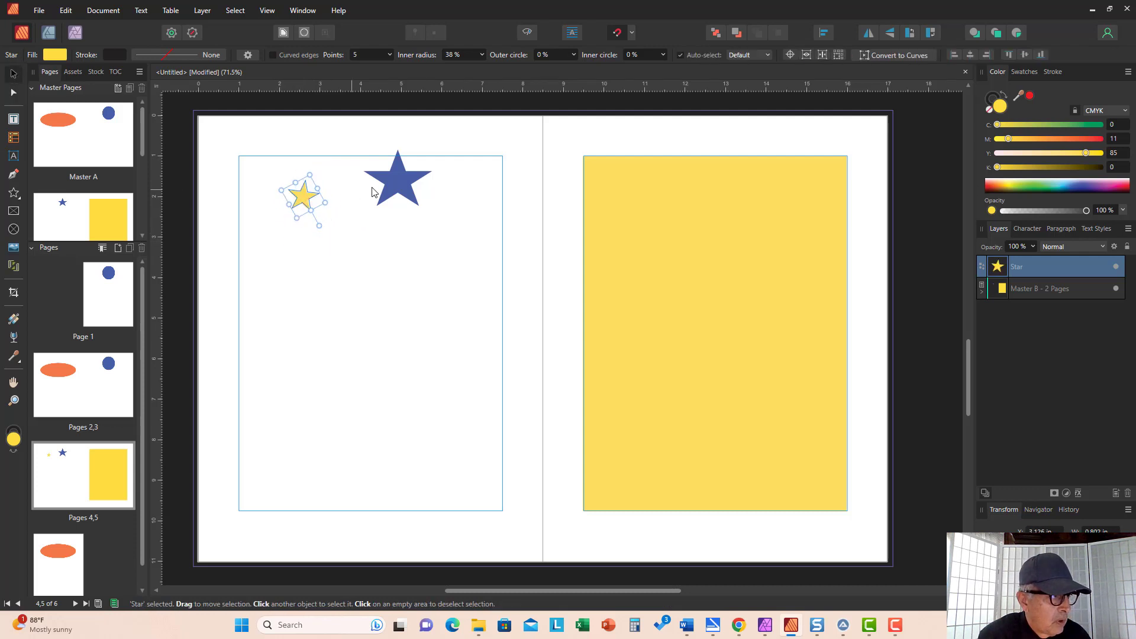
left_click(401, 180)
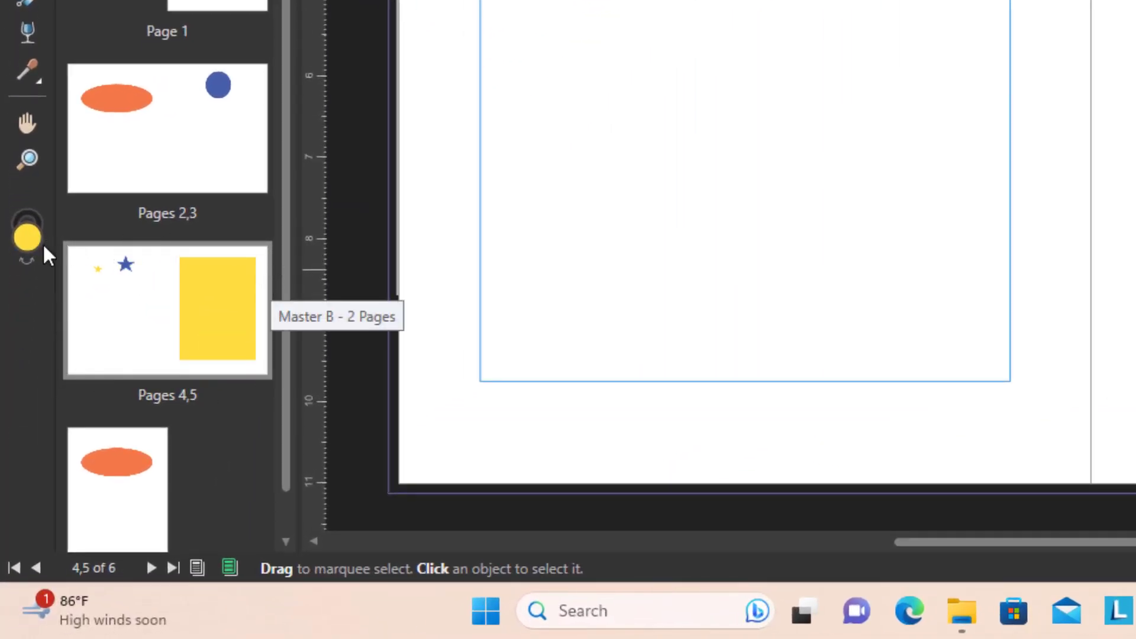
- Clear the masters from the pages 2,3 spread and open that spread for viewing
left_click(137, 165)
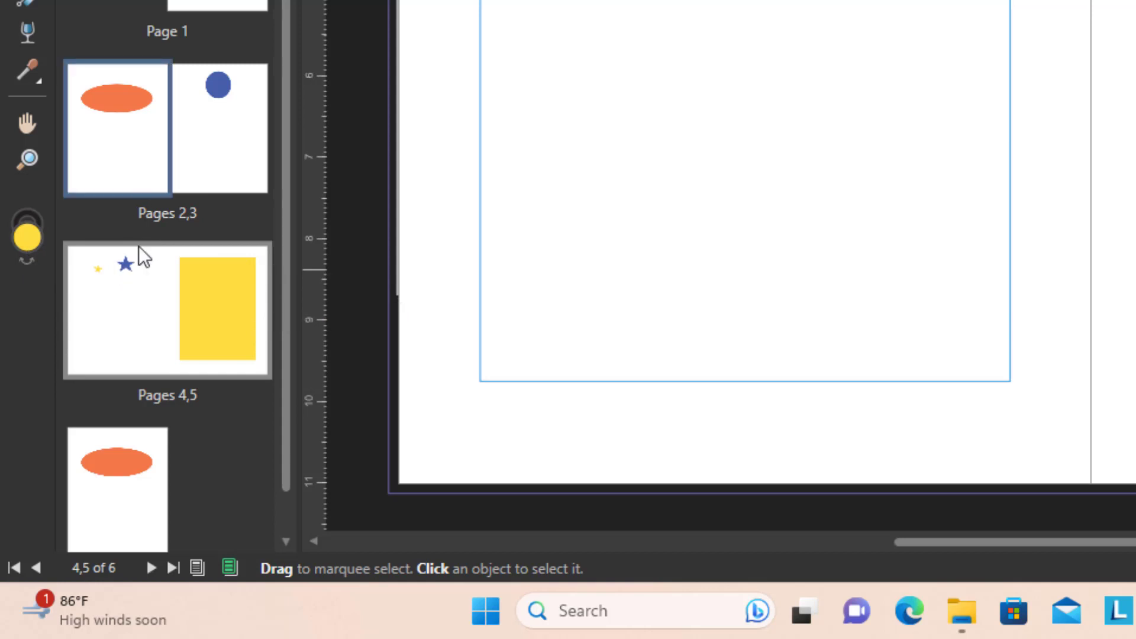
left_click(148, 320)
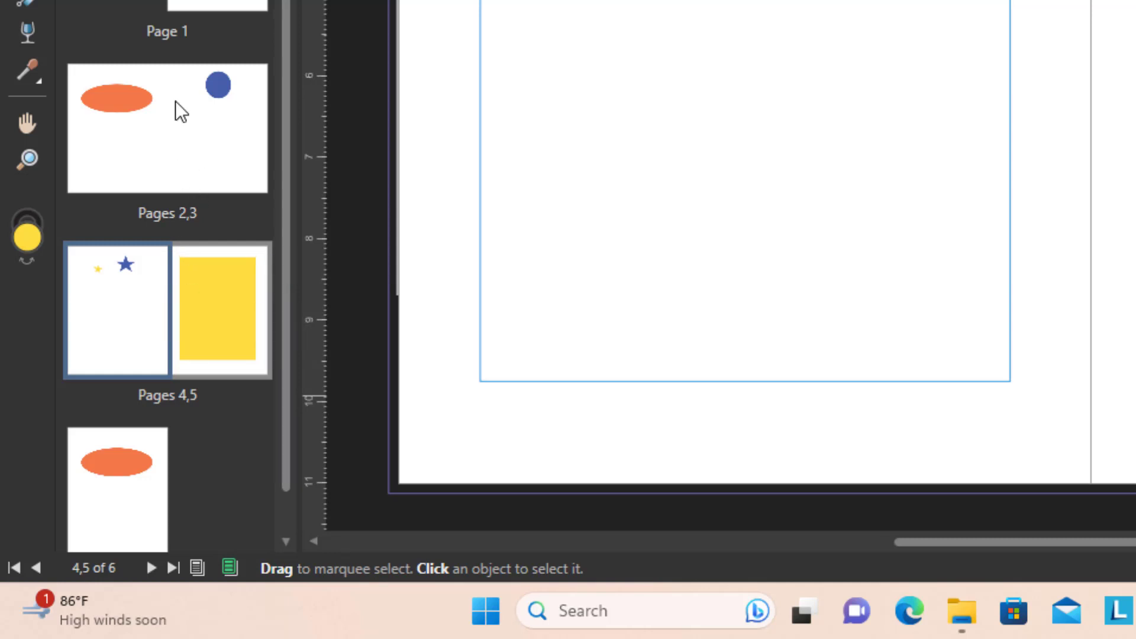
right_click(179, 134)
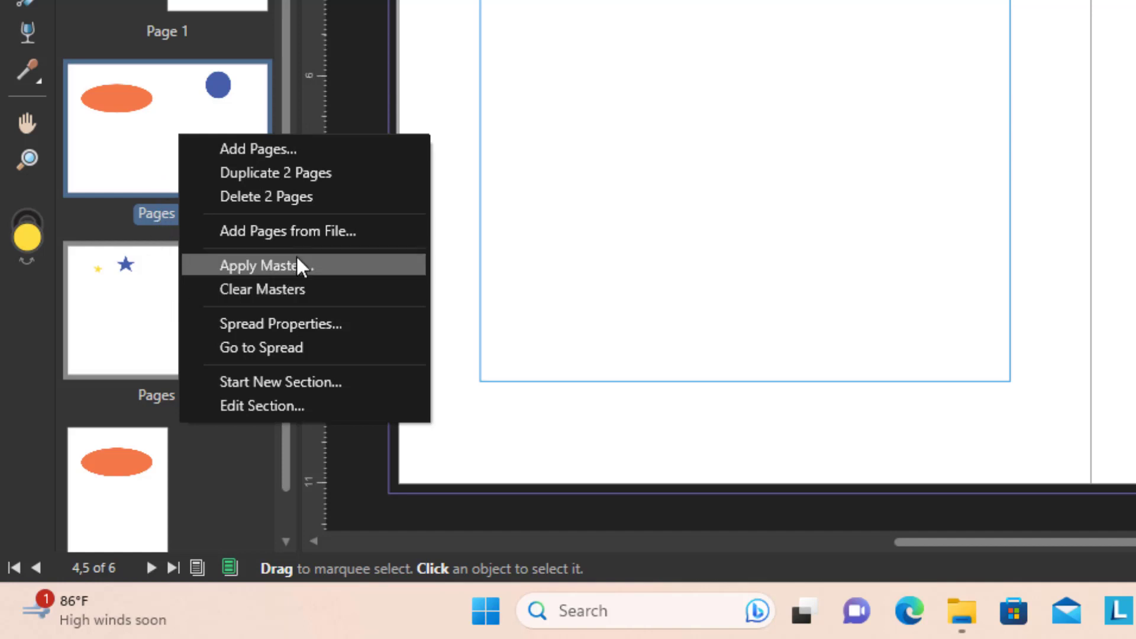
left_click(270, 288)
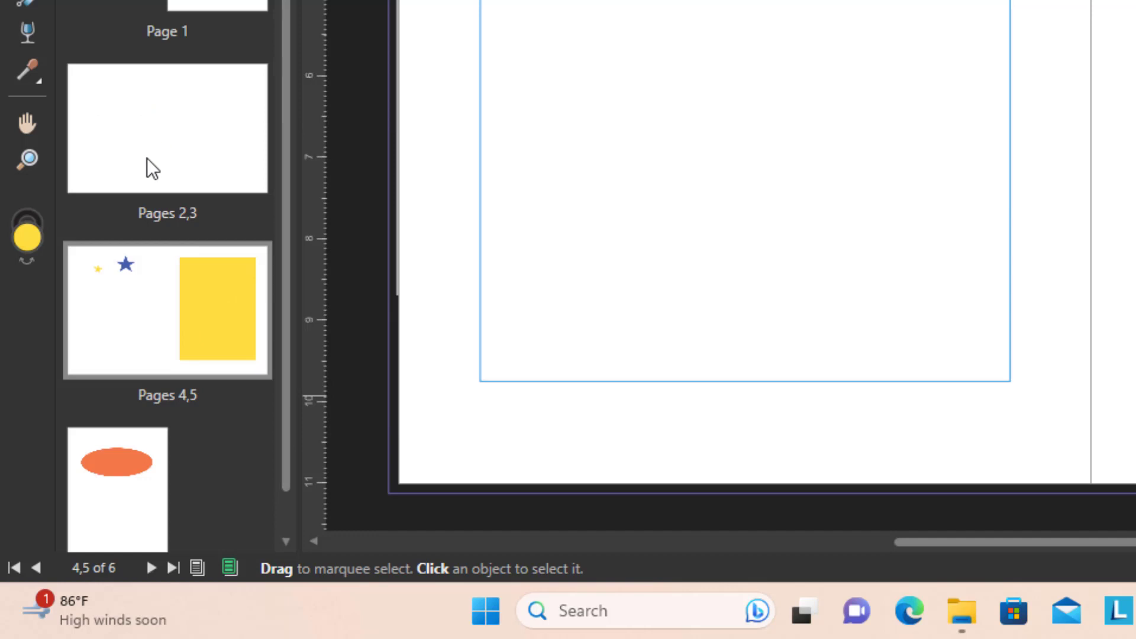
left_click(189, 133)
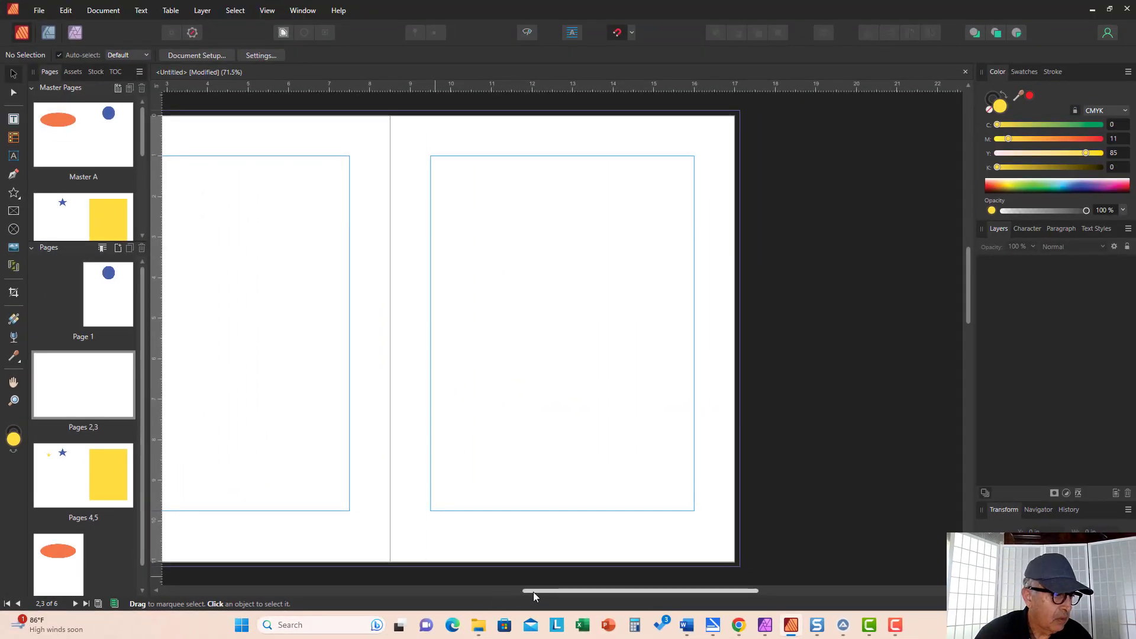
left_click_drag(531, 589, 421, 598)
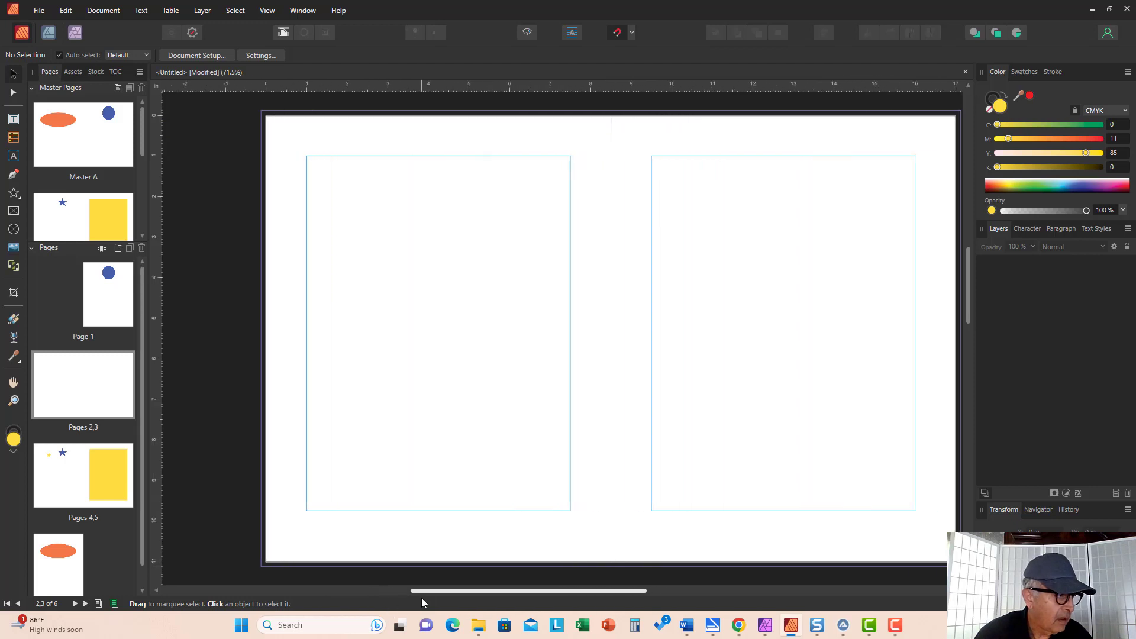
- Apply Master A to specified pages 2-3, with Replace Existing on and content set to Migrate
right_click(95, 384)
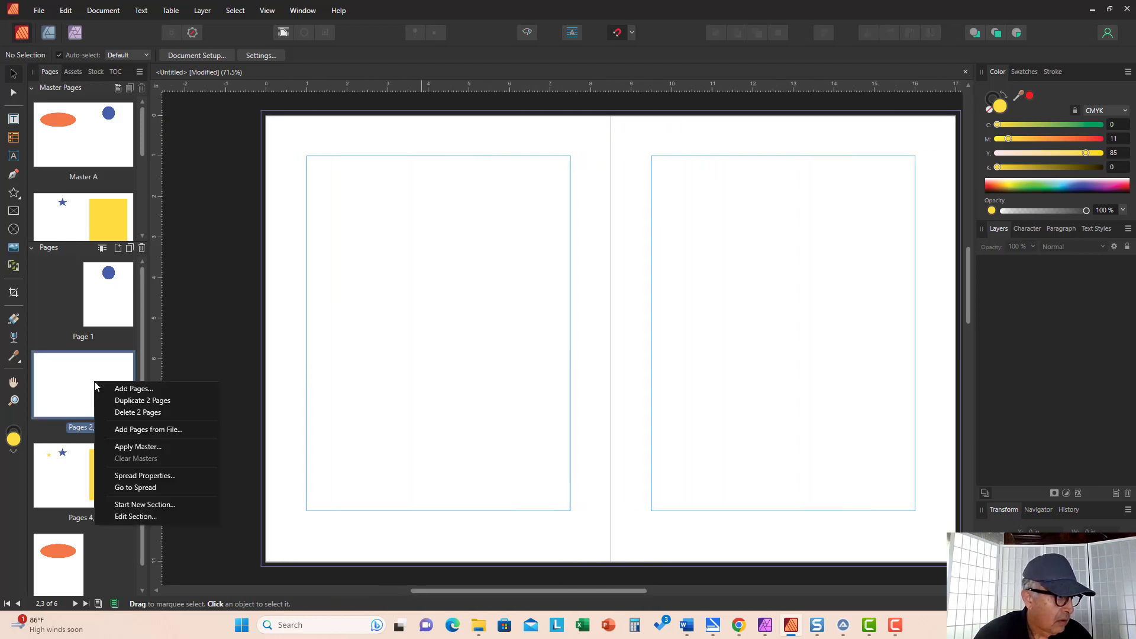
left_click(135, 446)
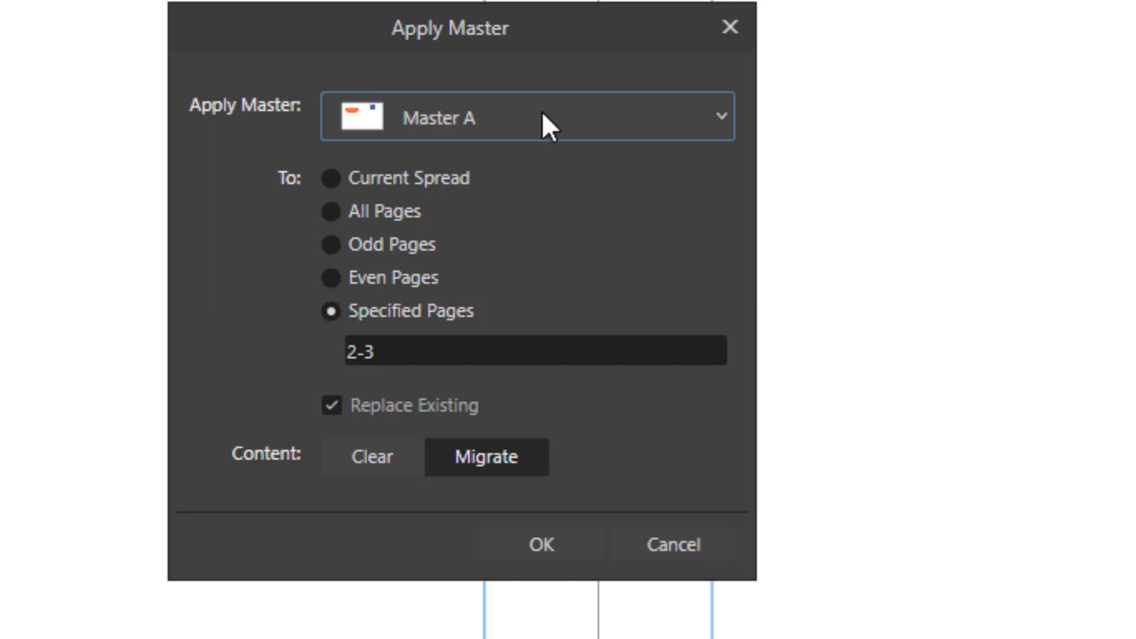
left_click(723, 119)
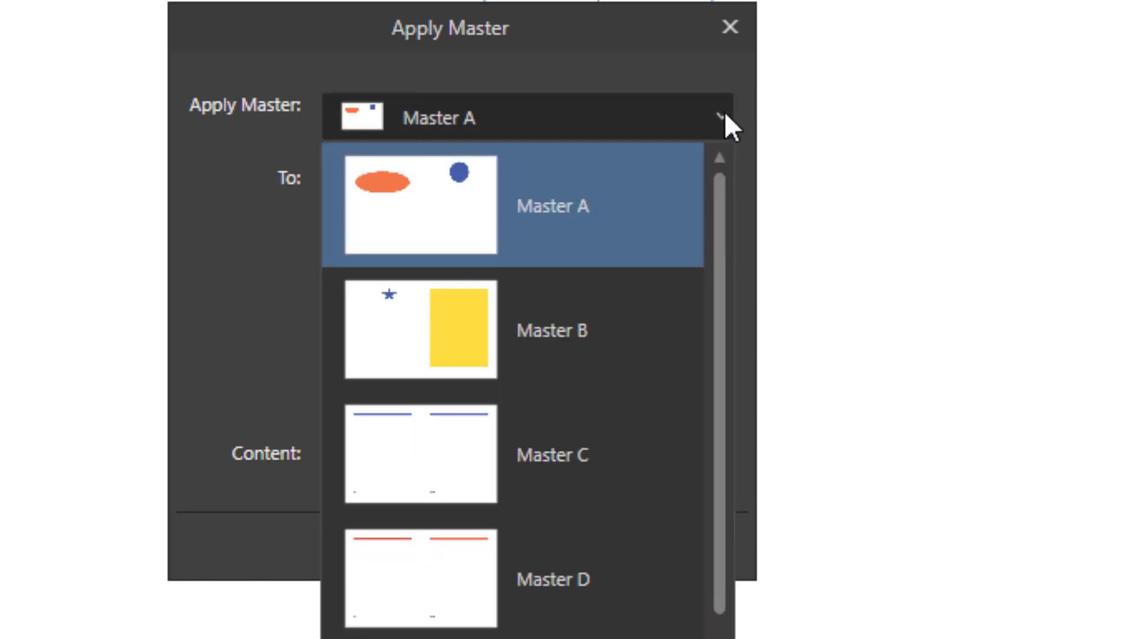
left_click(724, 114)
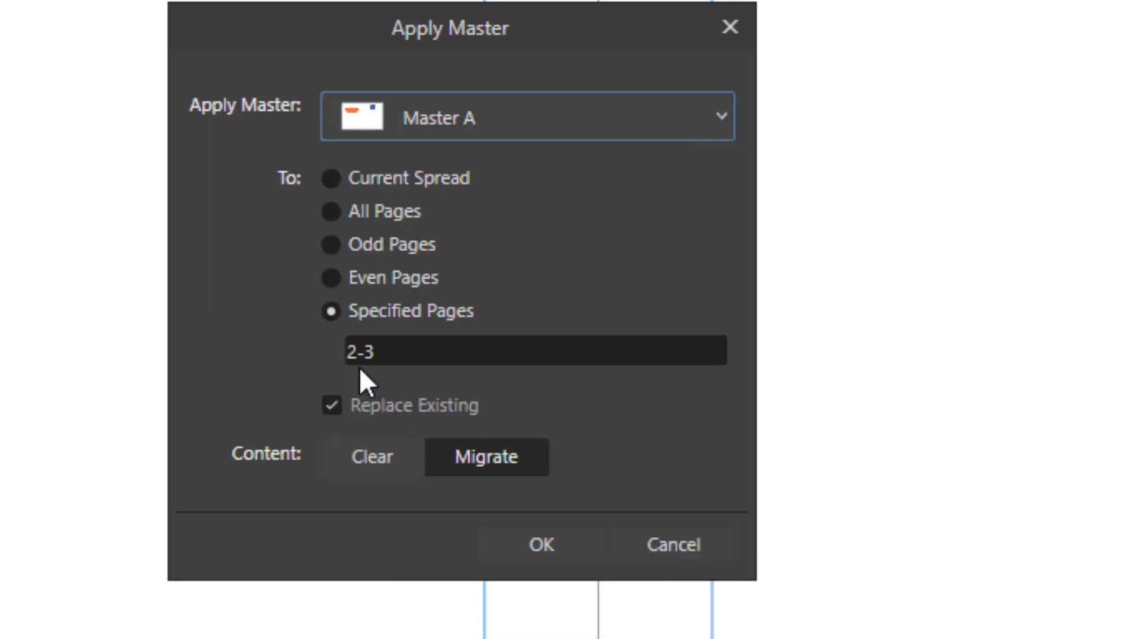
left_click(331, 277)
left_click(332, 245)
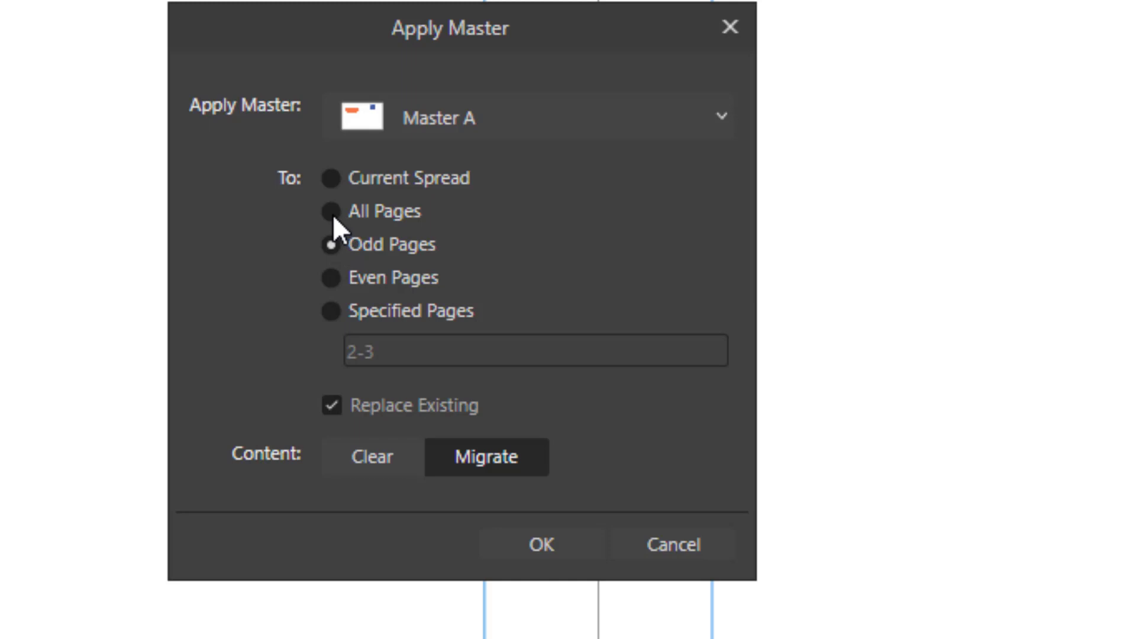
left_click(331, 177)
left_click(331, 313)
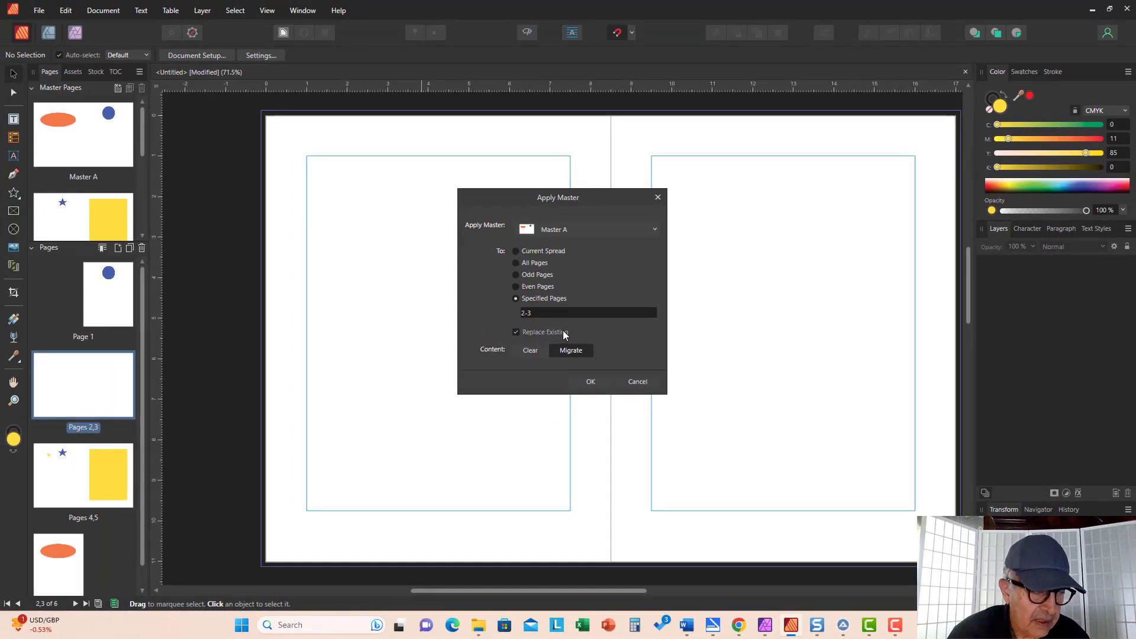
left_click(595, 381)
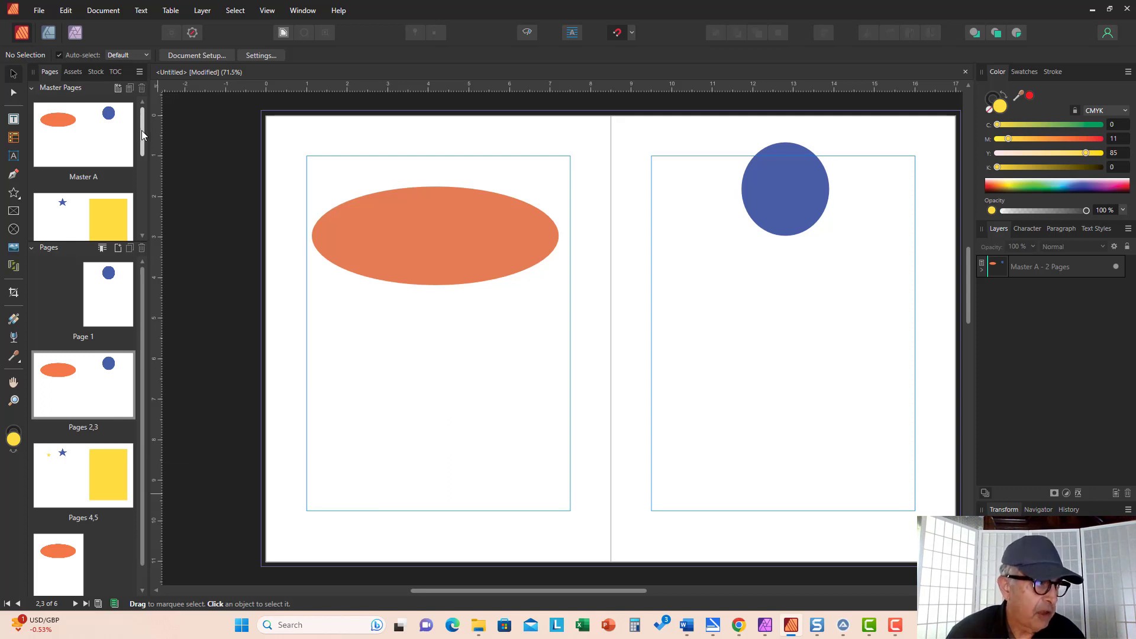
- Open Master C and Master D to examine their coloured header bars and page-number footers
left_click_drag(140, 130, 141, 183)
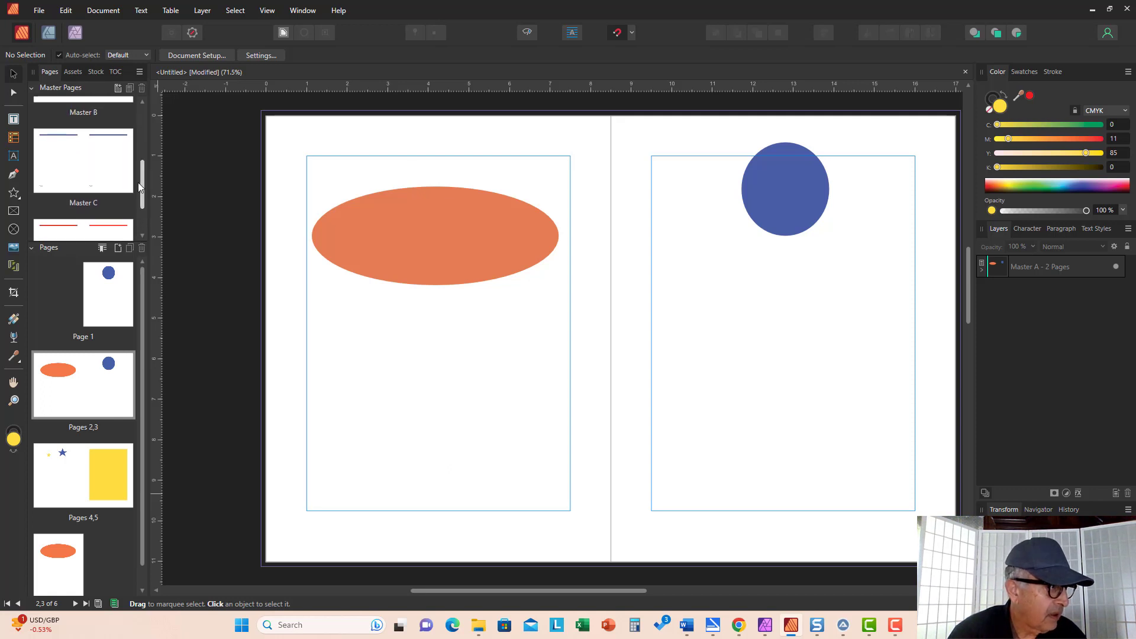
double_click(74, 178)
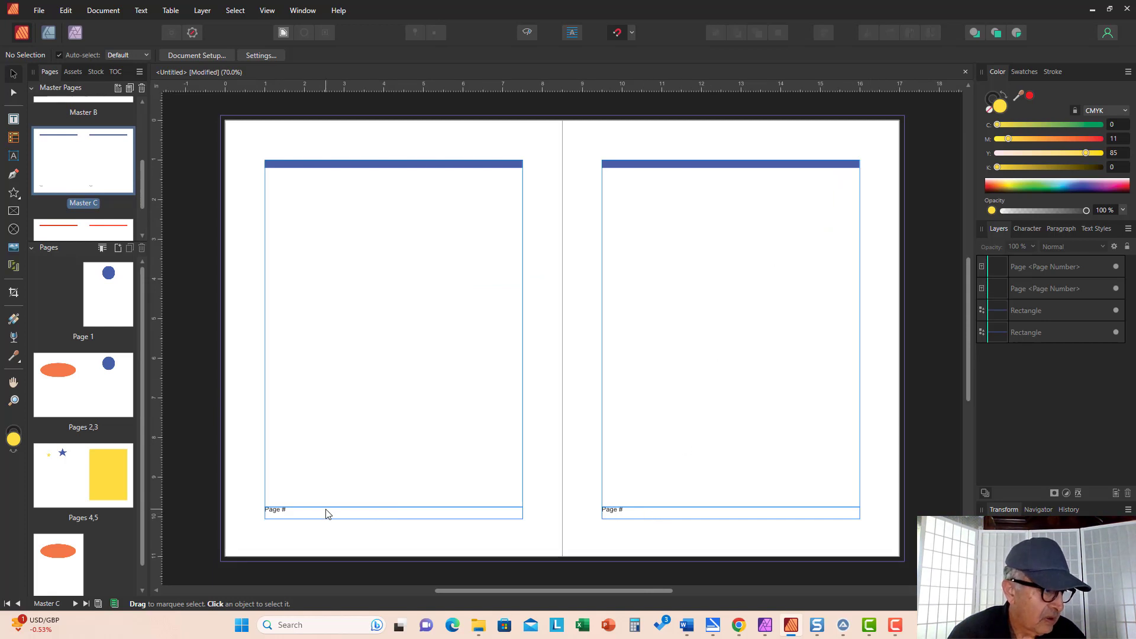
left_click(87, 233)
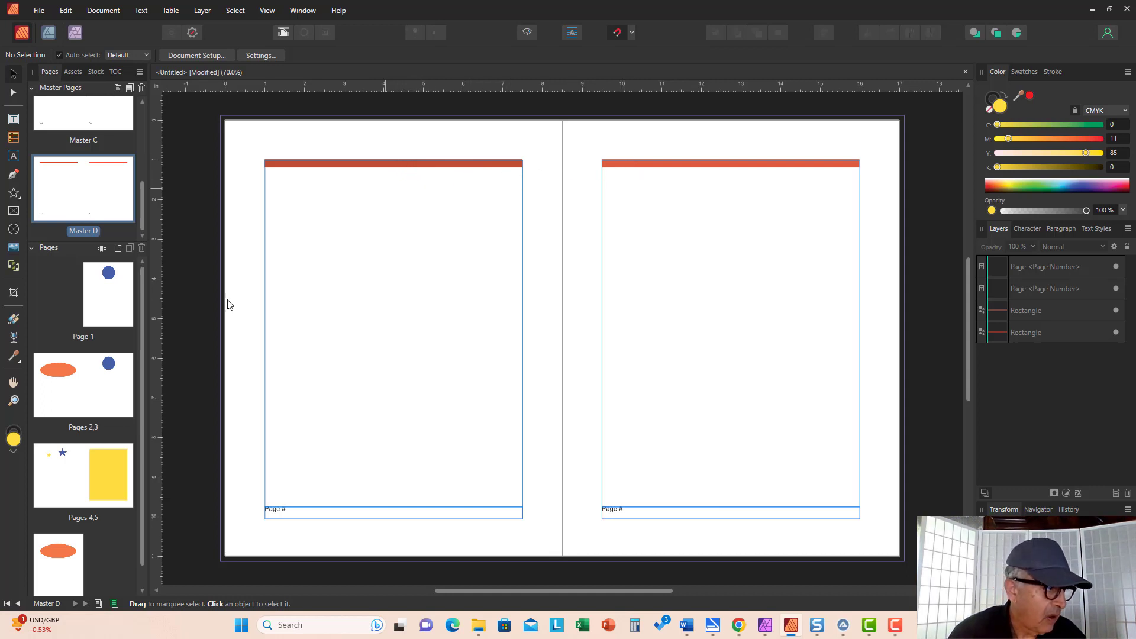
- Open the pages 4,5 spread and apply Master C to specified pages 4-5 with Replace Existing turned off
double_click(66, 483)
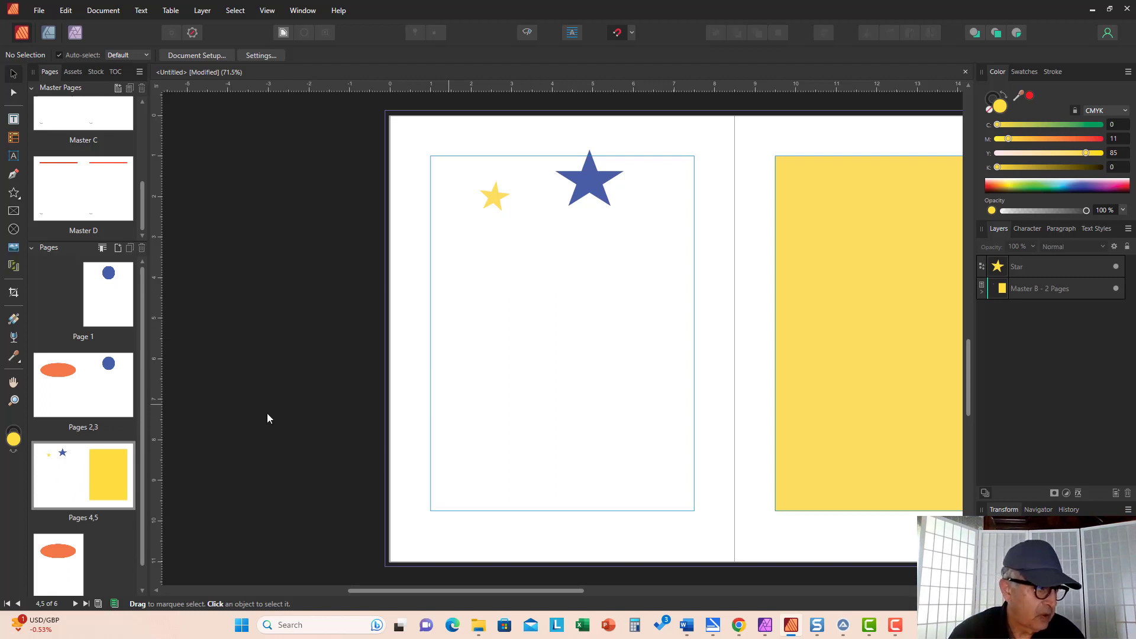
right_click(71, 476)
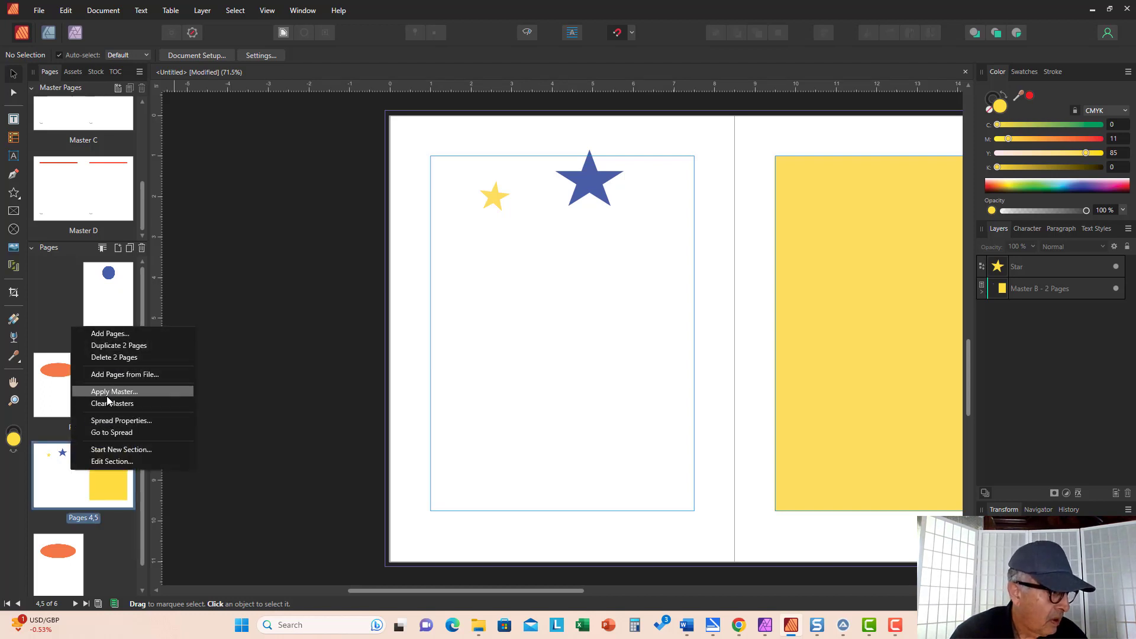
left_click(106, 396)
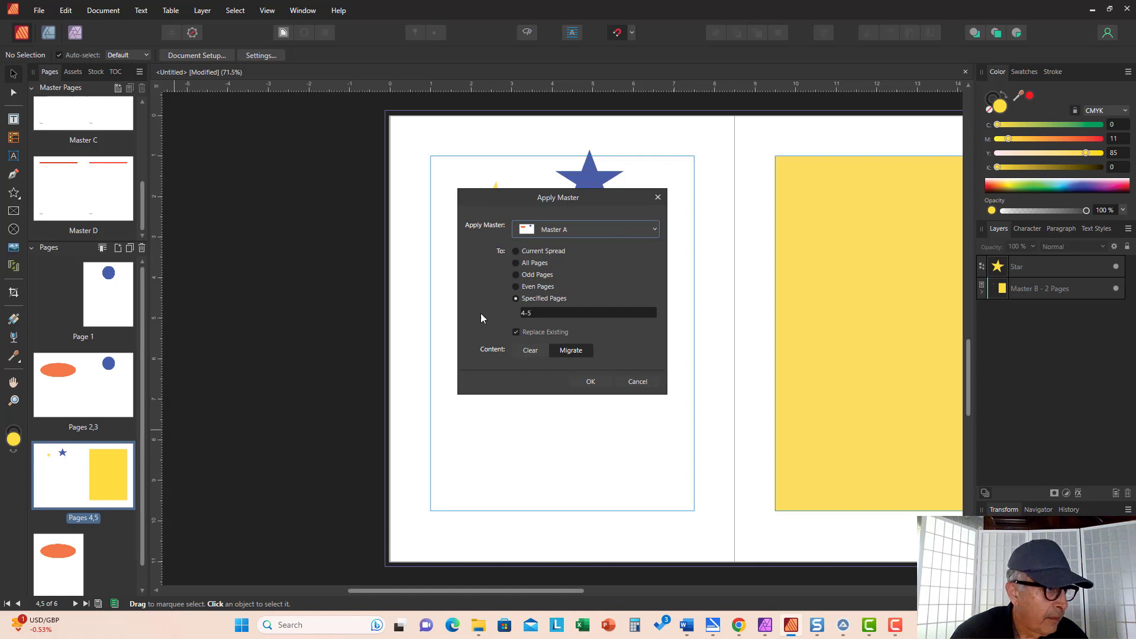
left_click(653, 229)
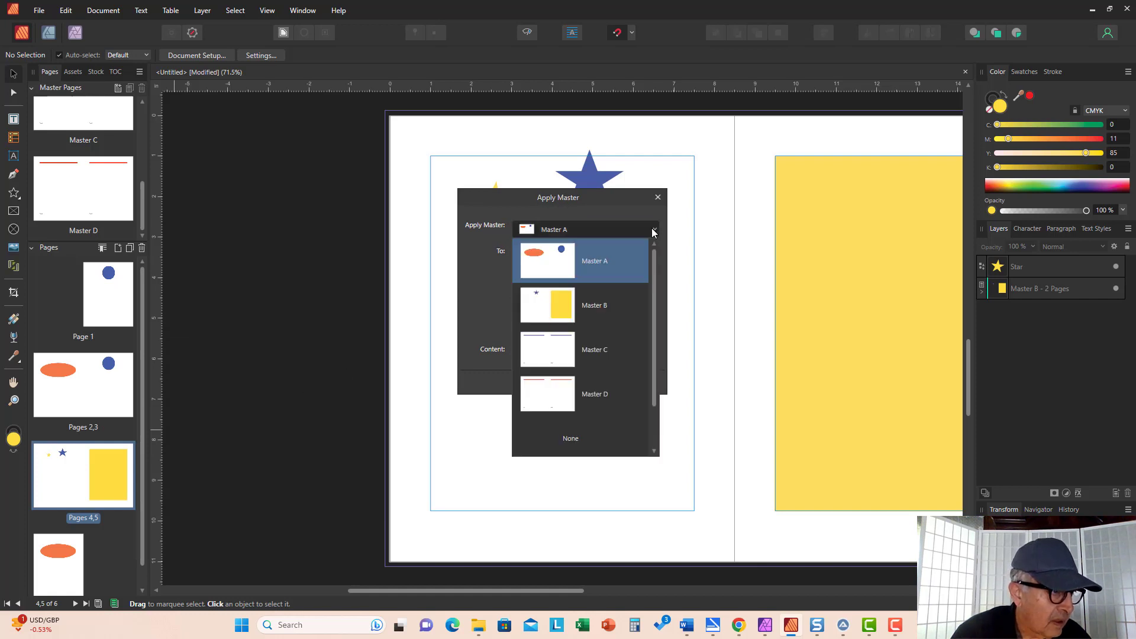
left_click(556, 357)
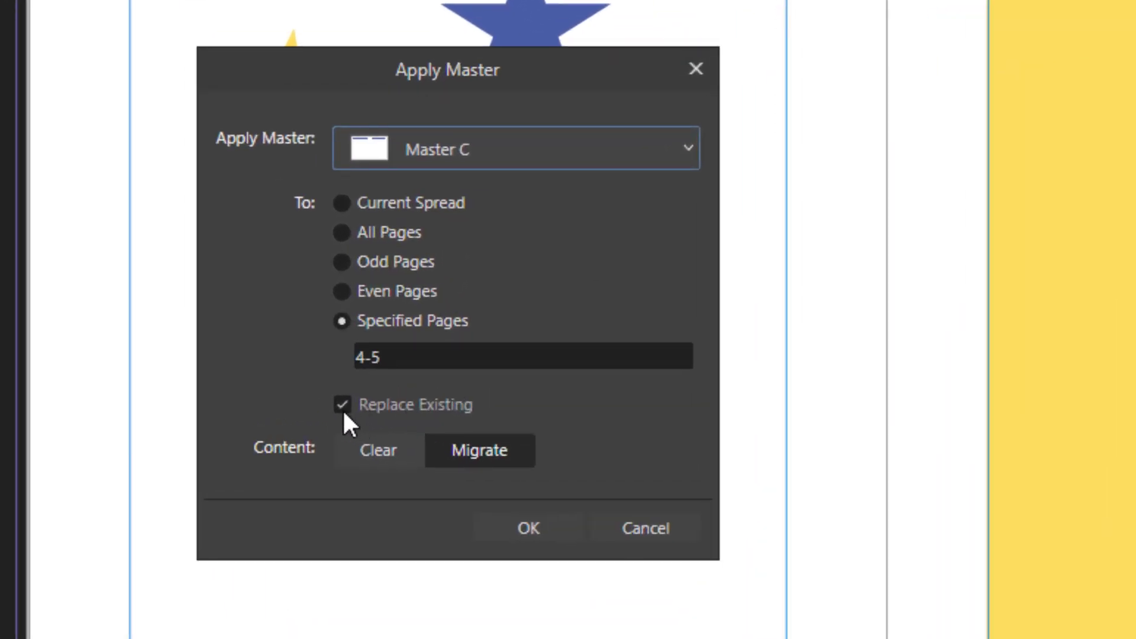
left_click(341, 404)
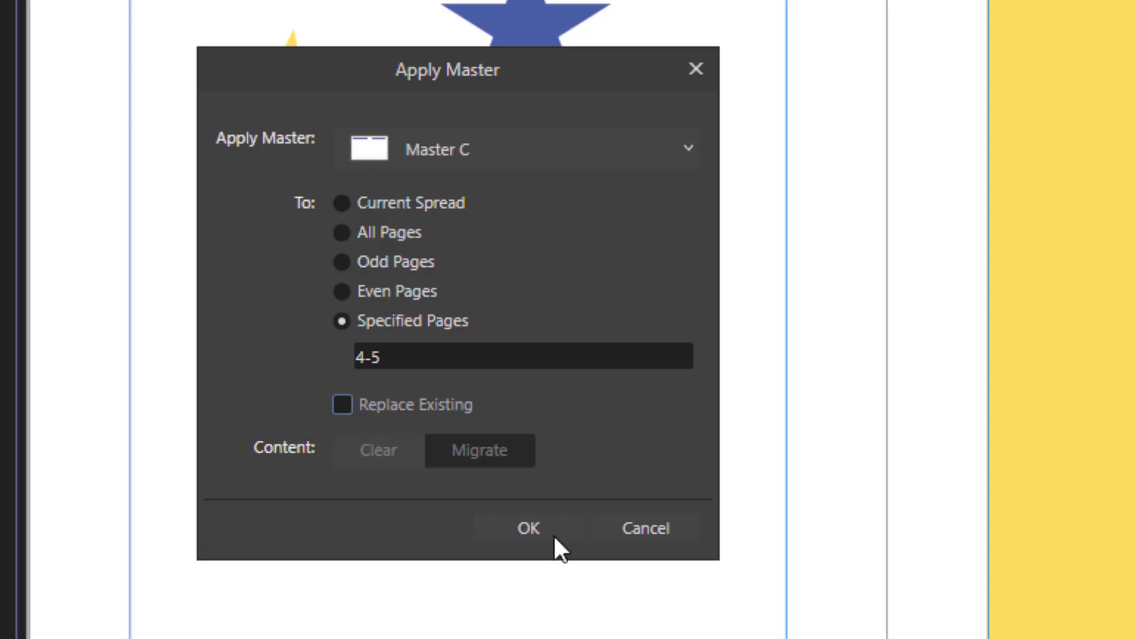
left_click(534, 520)
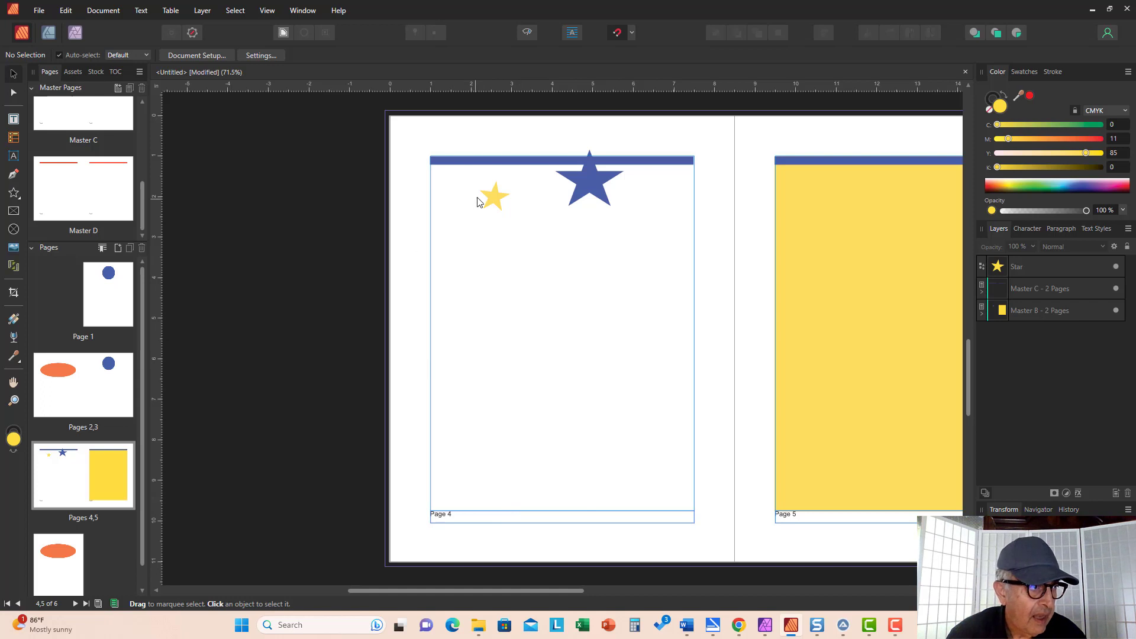
- Move the yellow star on page 4 slightly down, farther below the blue header bar
left_click(495, 203)
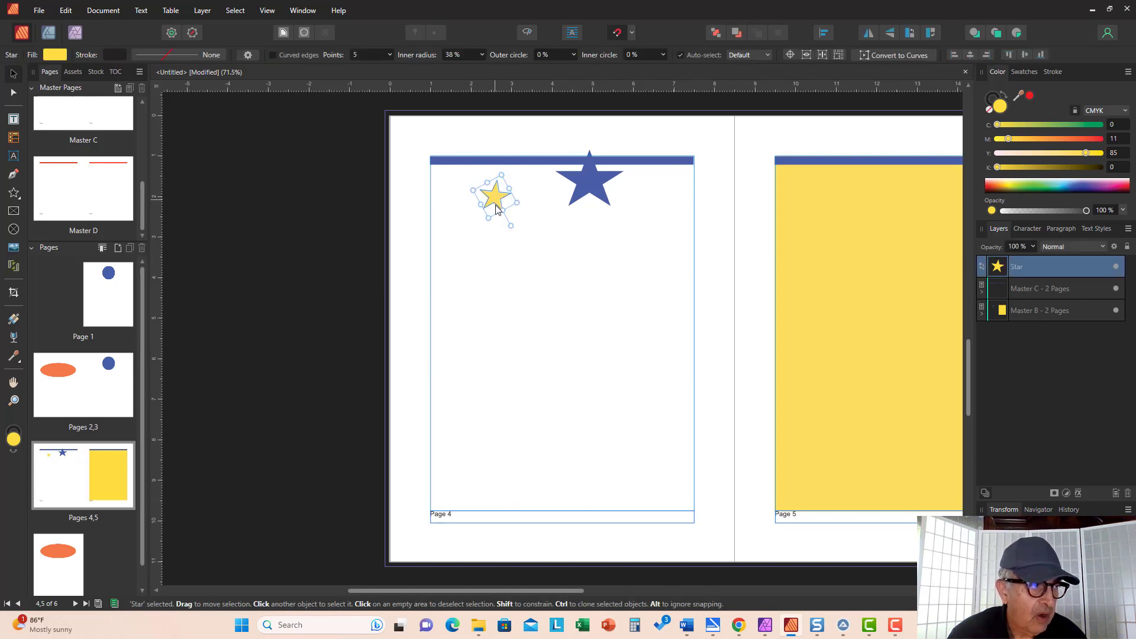
left_click_drag(495, 204, 497, 231)
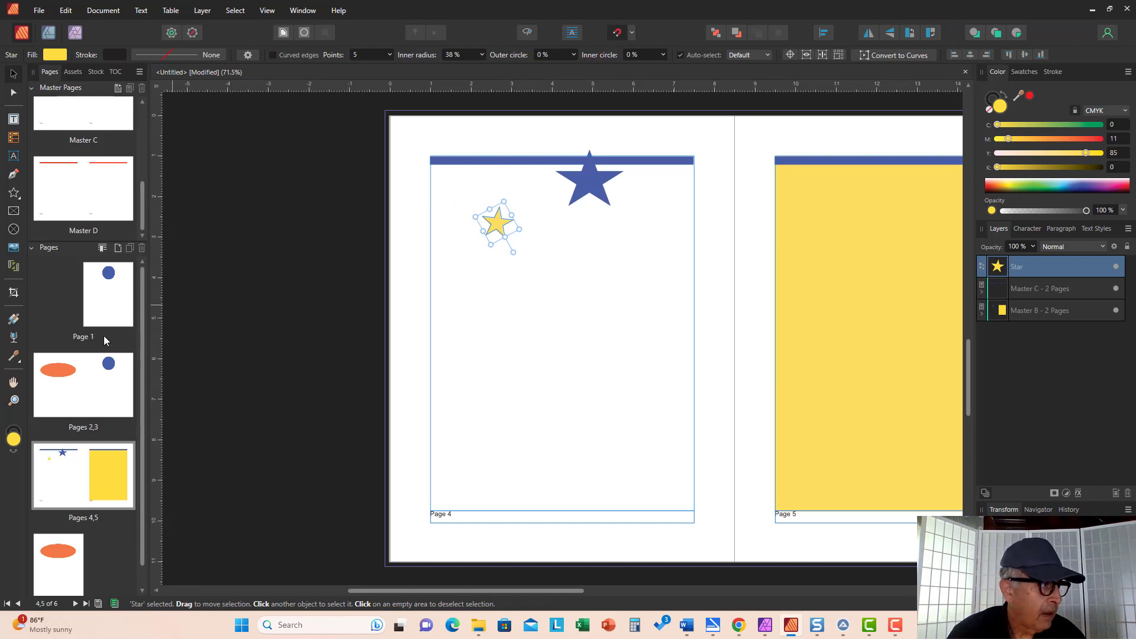
scroll(51, 193, "up", 3)
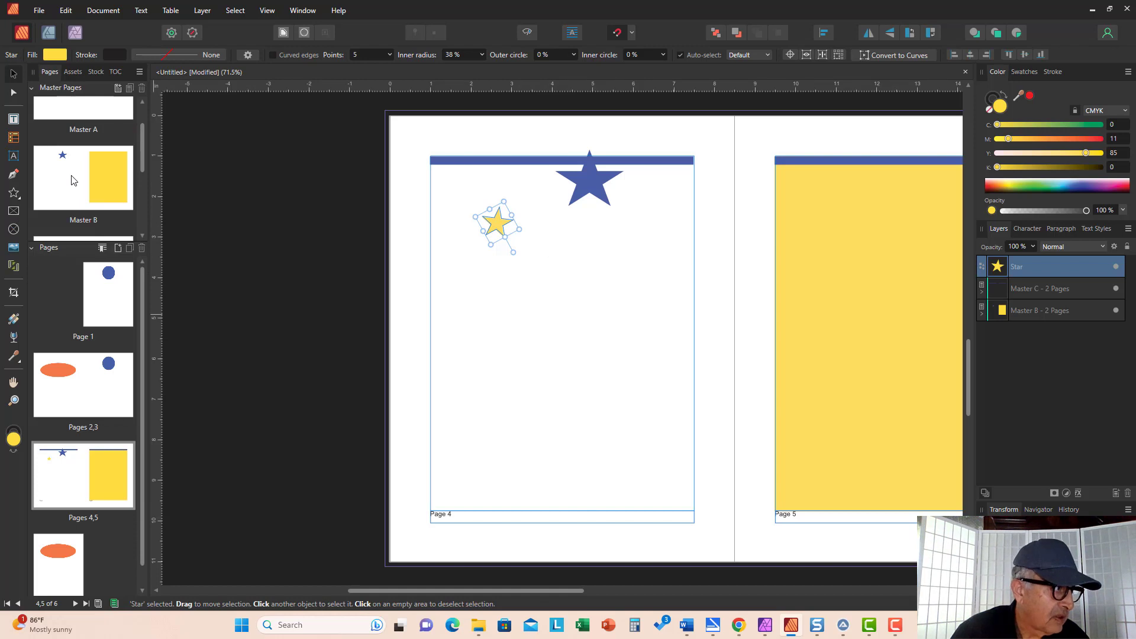
scroll(71, 180, "down", 1)
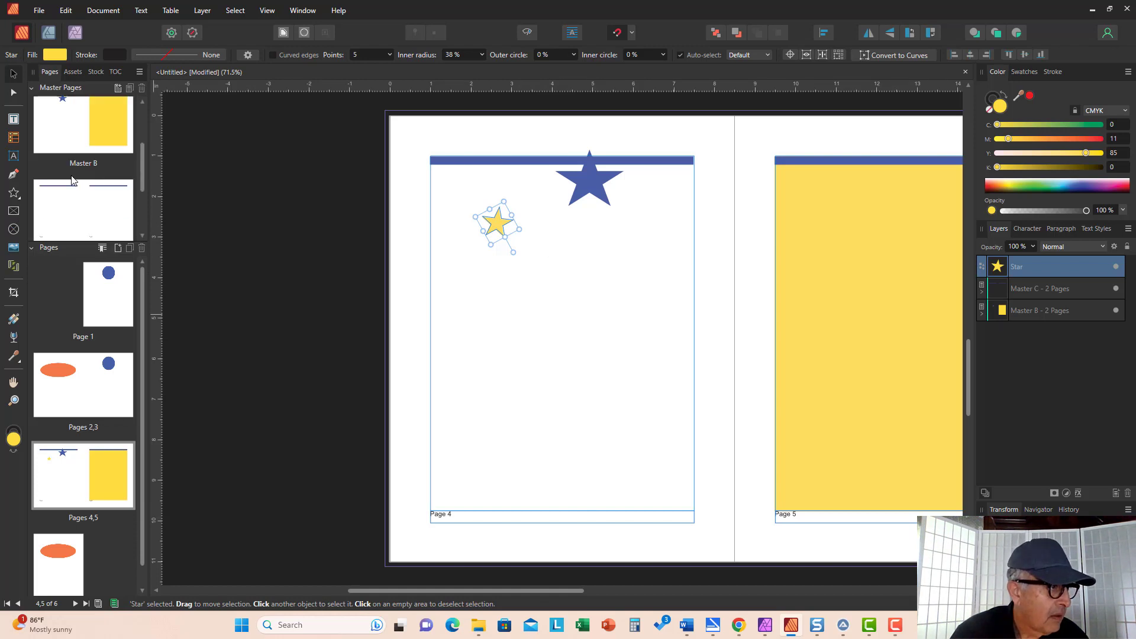
scroll(75, 210, "down", 1)
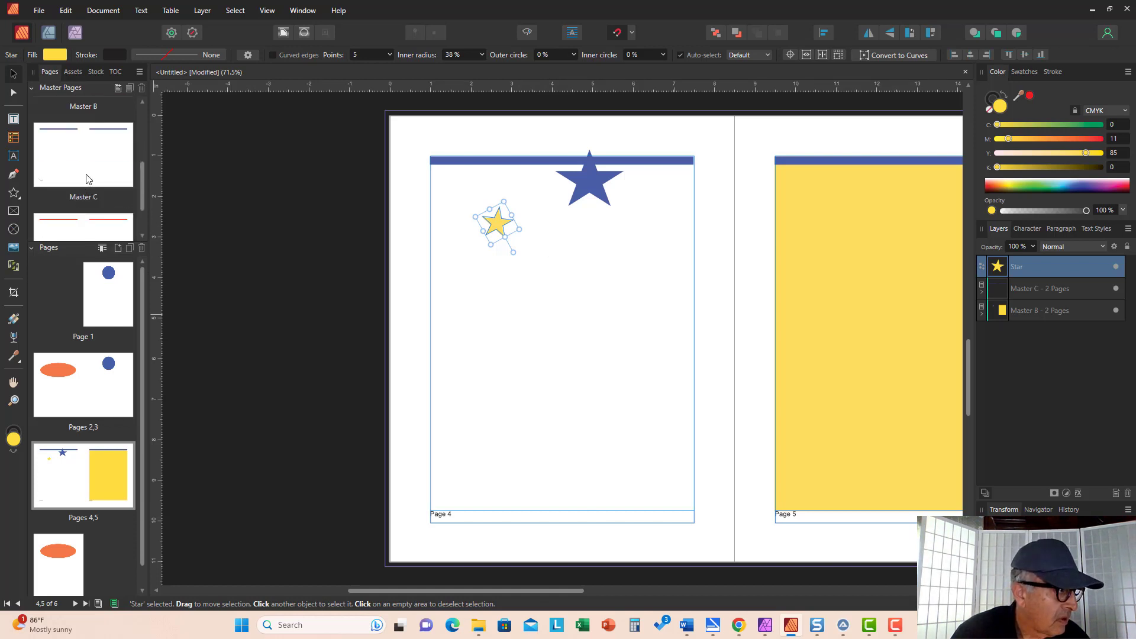
- Clear the masters from the pages 4,5 spread and move the yellow star to the upper part of page 4, just right of centre
scroll(87, 179, "up", 1)
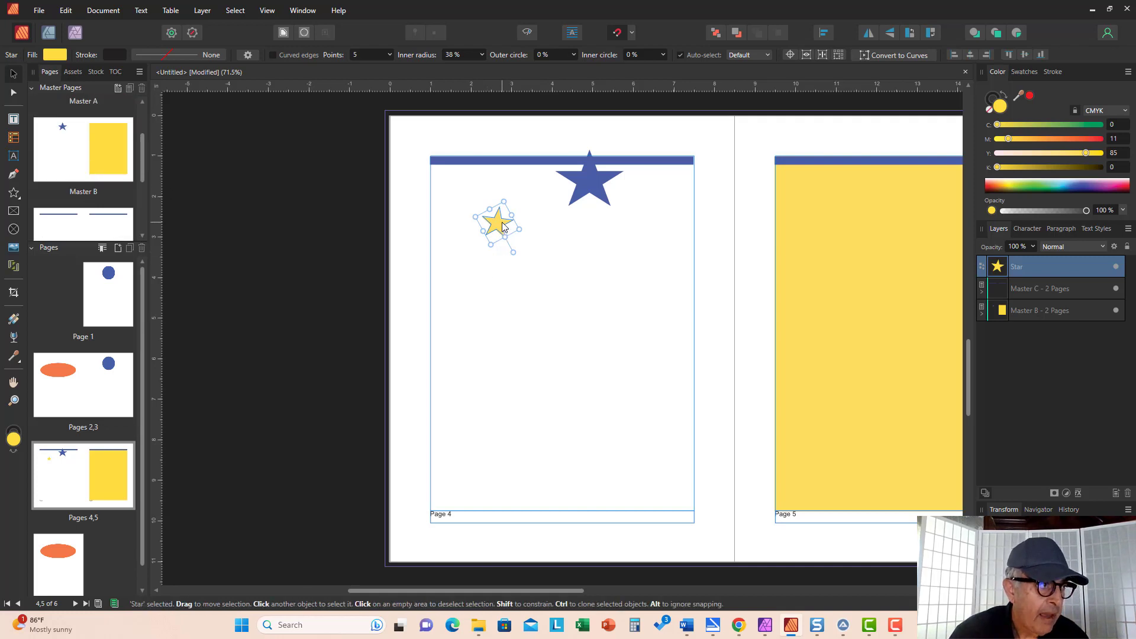
mouse_move(502, 227)
left_mouse_down()
mouse_move(525, 239)
mouse_move(502, 219)
left_mouse_up()
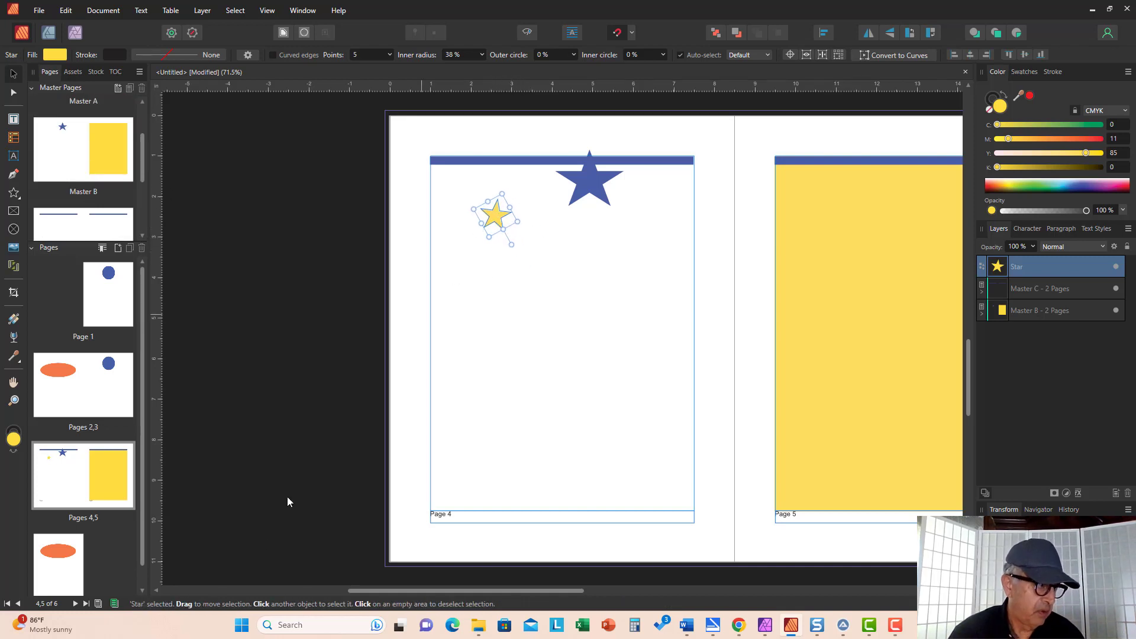
right_click(76, 474)
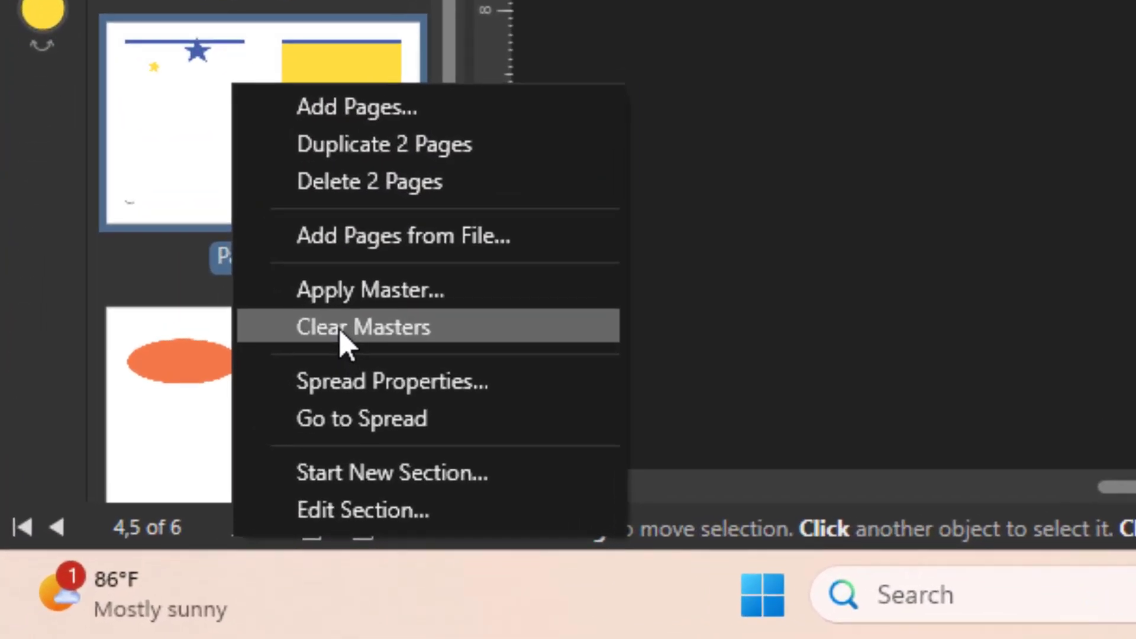
left_click(341, 331)
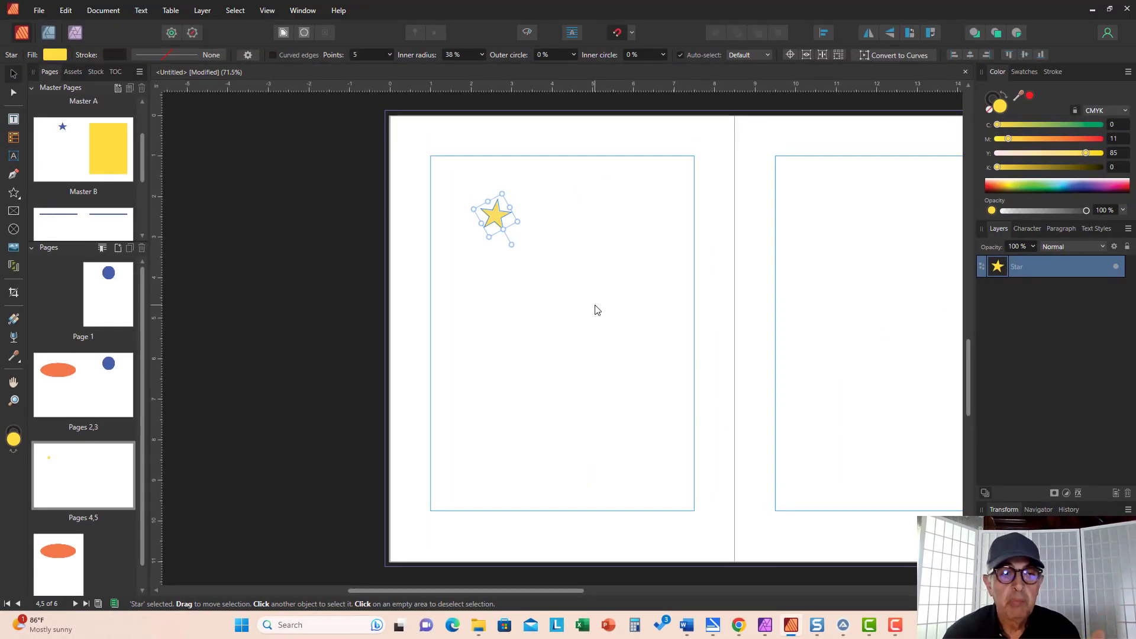
left_click_drag(512, 217, 588, 207)
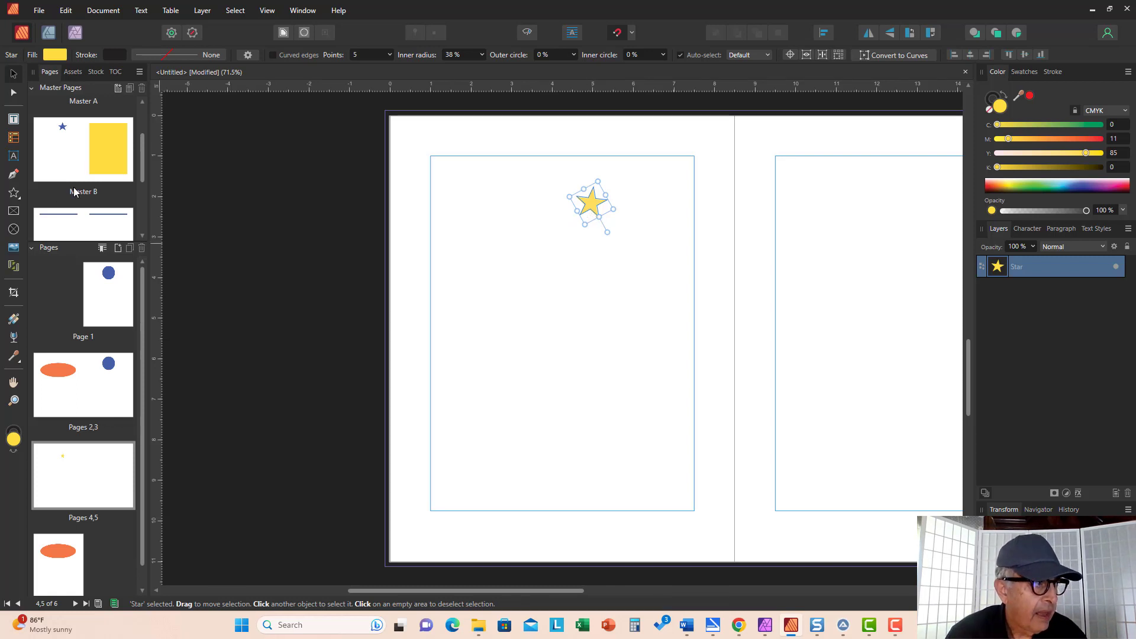
scroll(74, 191, "up", 2)
scroll(74, 191, "down", 3)
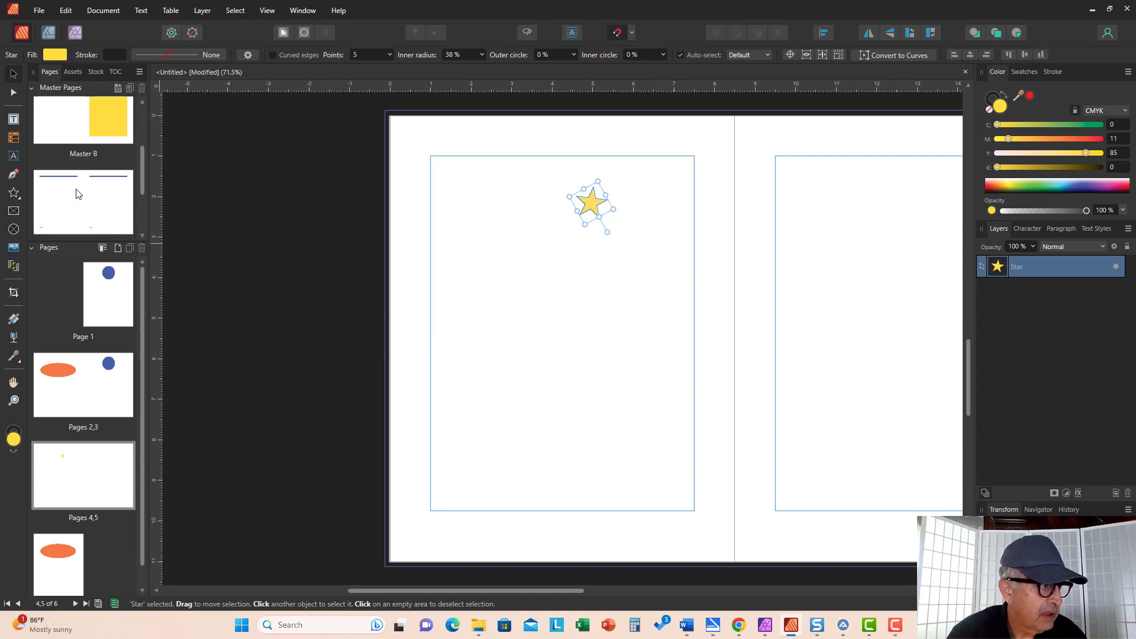
left_click(79, 193)
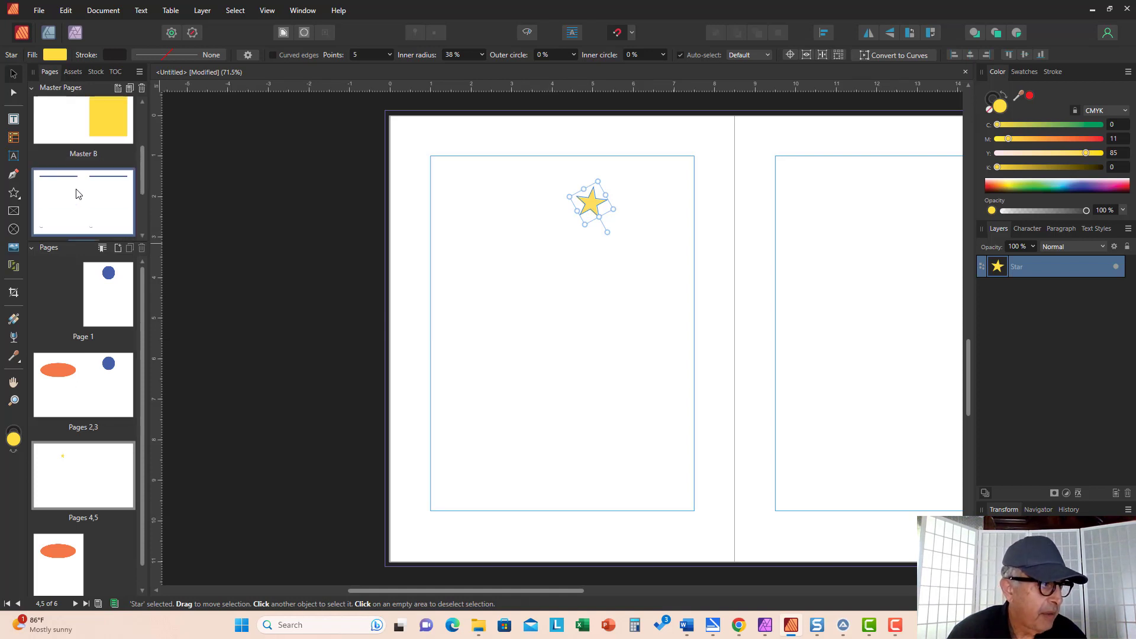
right_click(78, 194)
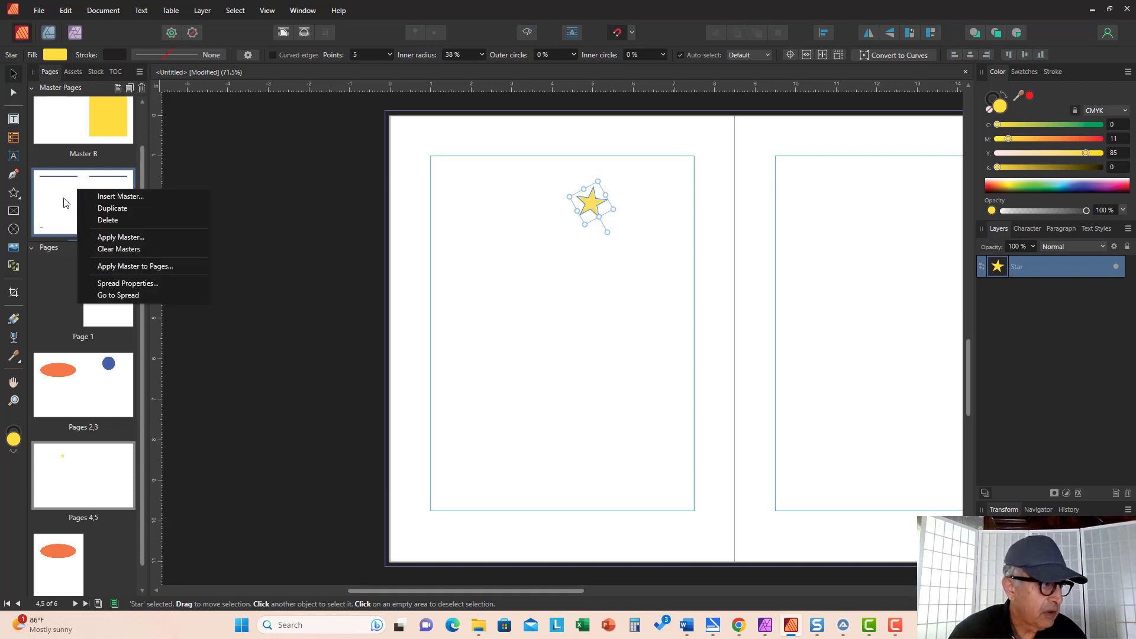
left_click(115, 238)
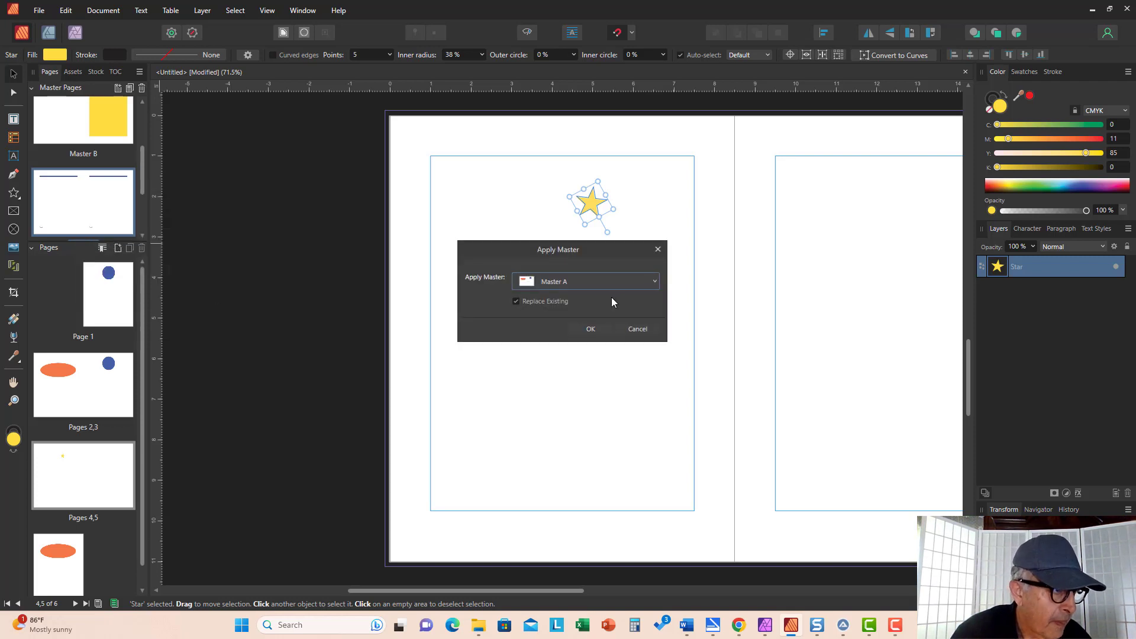
left_click(658, 249)
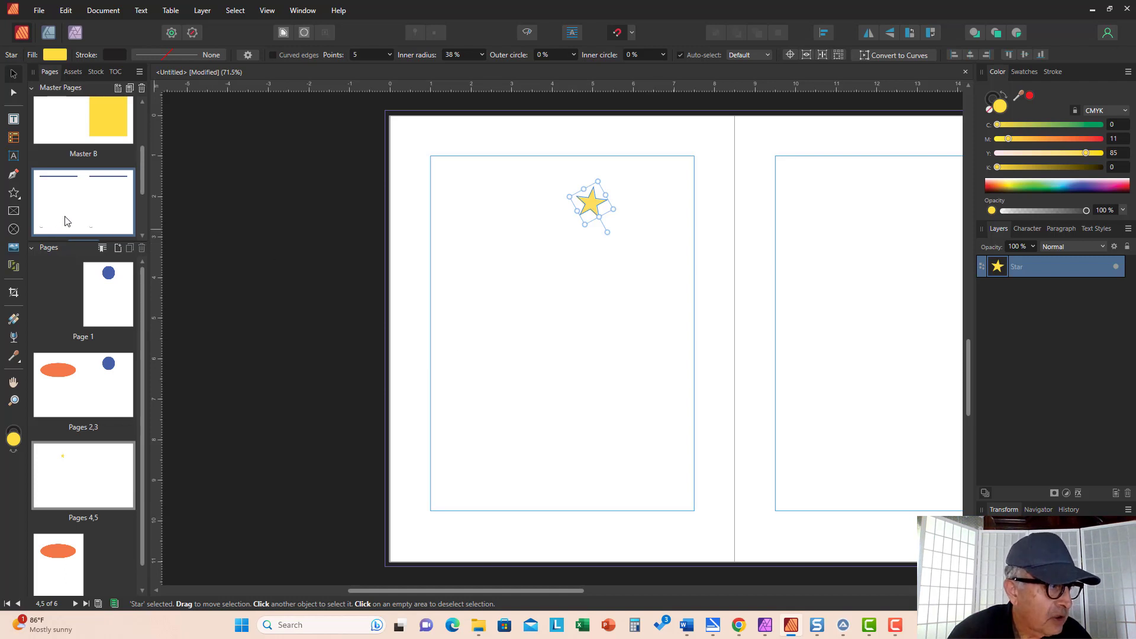